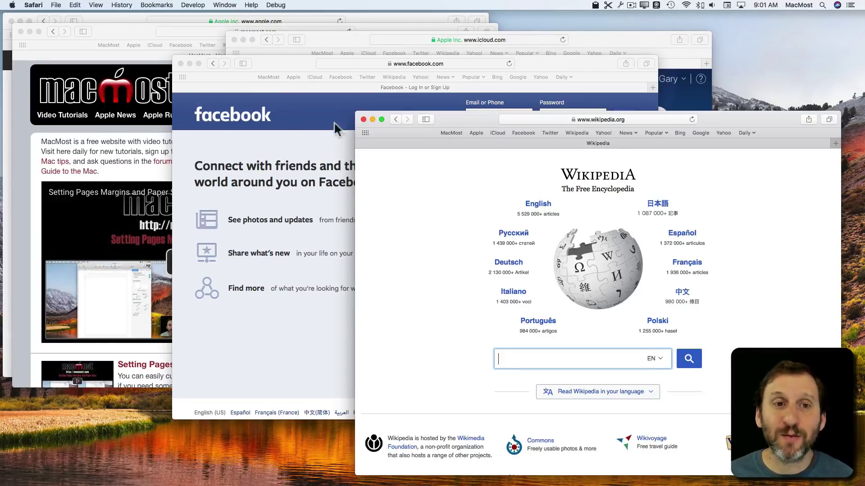
- Merge all Safari windows into one tabbed window and move it toward the upper left
left_click(224, 5)
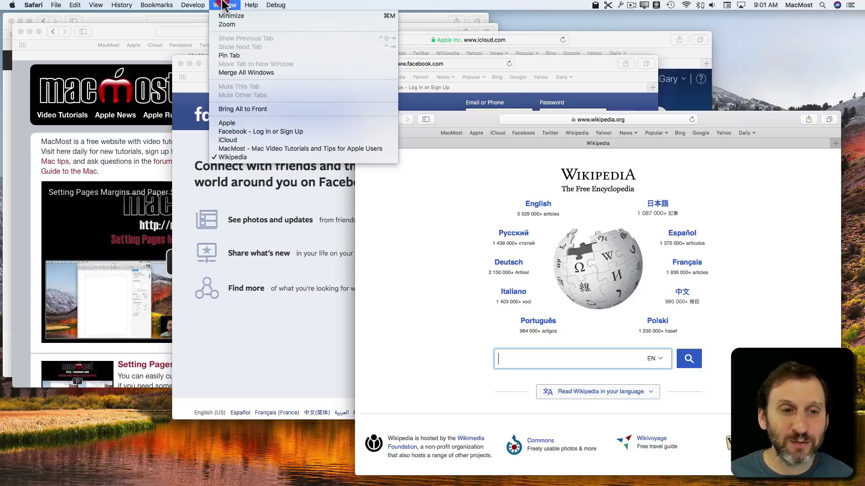
left_click(236, 73)
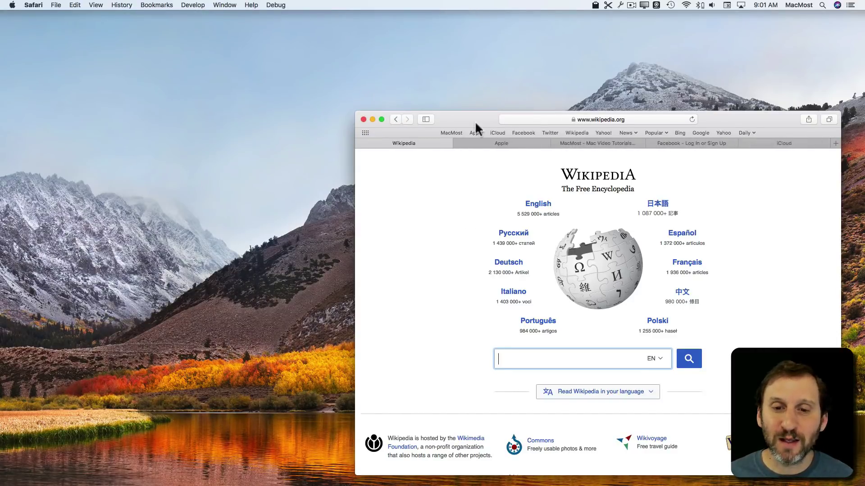
left_click_drag(474, 120, 276, 37)
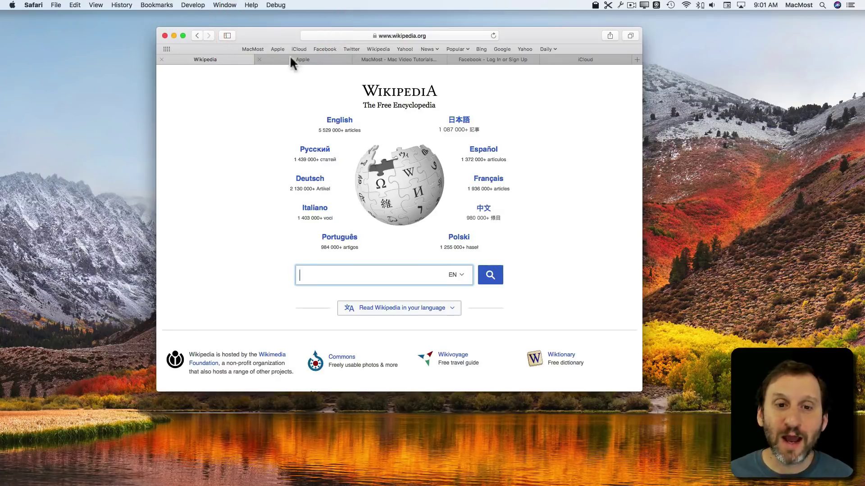
- Cycle through the Apple, MacMost, Facebook and iCloud tabs, then back to Wikipedia
left_click(318, 60)
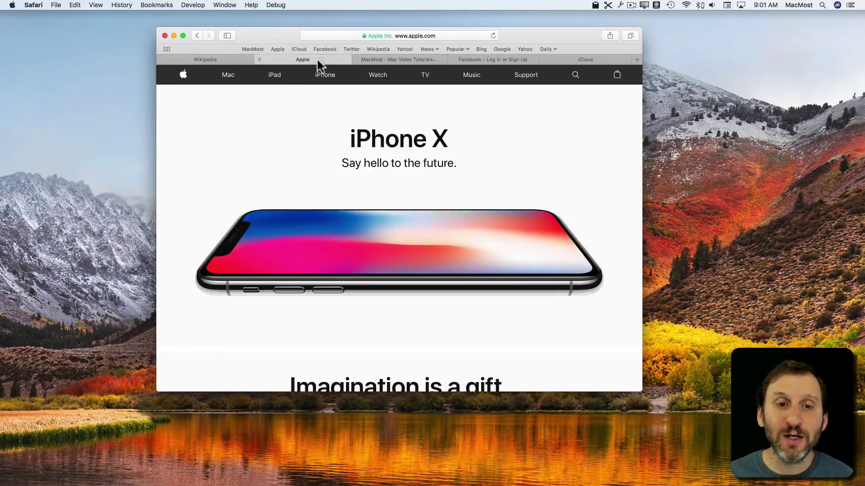
left_click(394, 61)
left_click(494, 60)
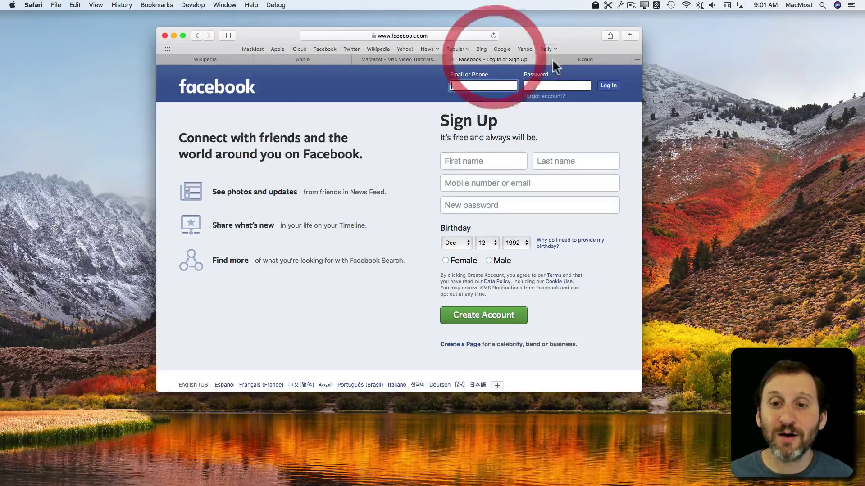
left_click(585, 58)
left_click(203, 59)
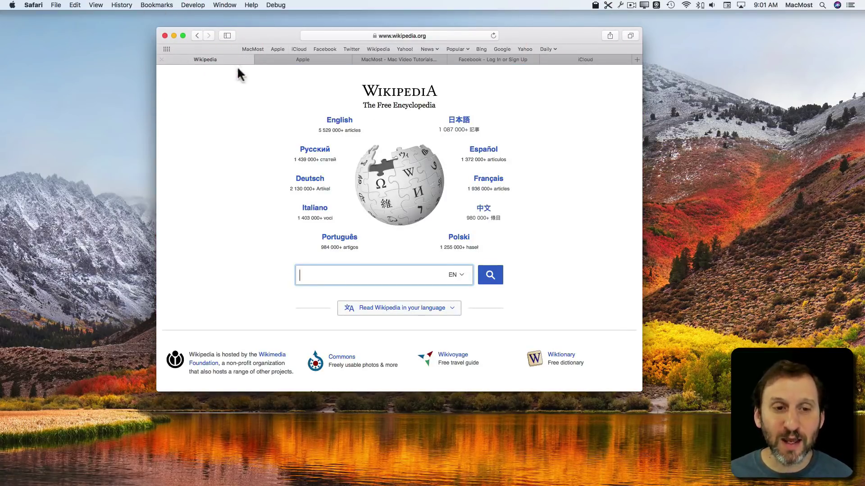
- In the Apple tab, scroll down and open the iPhone 8 page
left_click(310, 60)
scroll(355, 226, "down", 5)
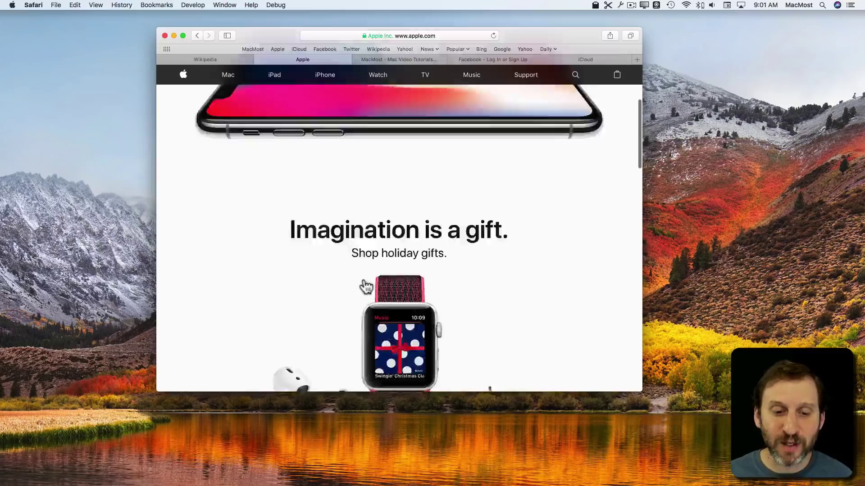
scroll(365, 284, "down", 5)
scroll(363, 285, "down", 3)
left_click(518, 320)
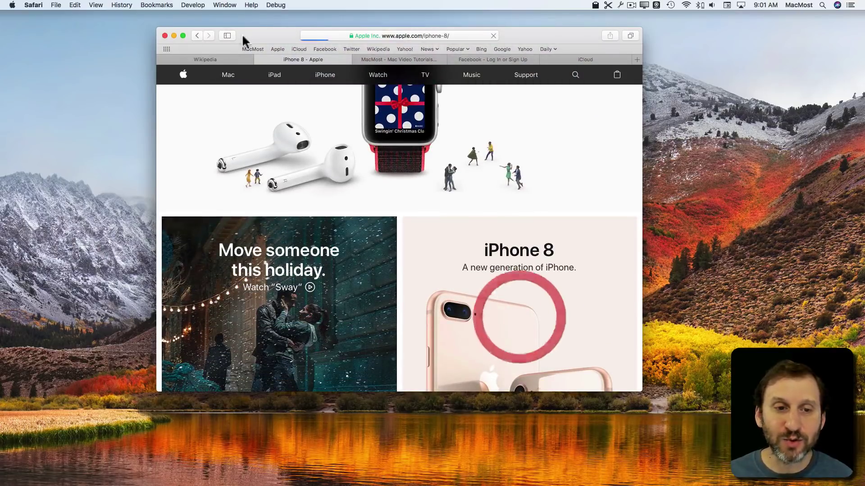
- Visit each tab, including iPhone 8 - Apple, MacMost, Facebook and iCloud, ending on Wikipedia
left_click(224, 57)
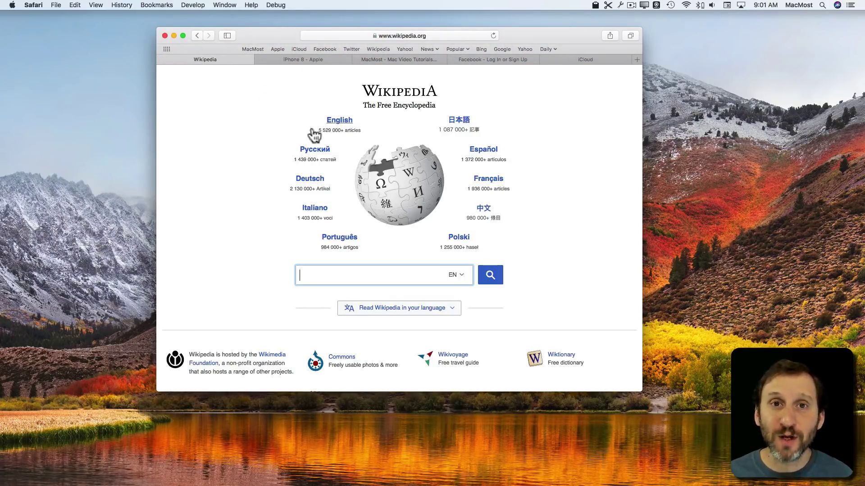
left_click(313, 57)
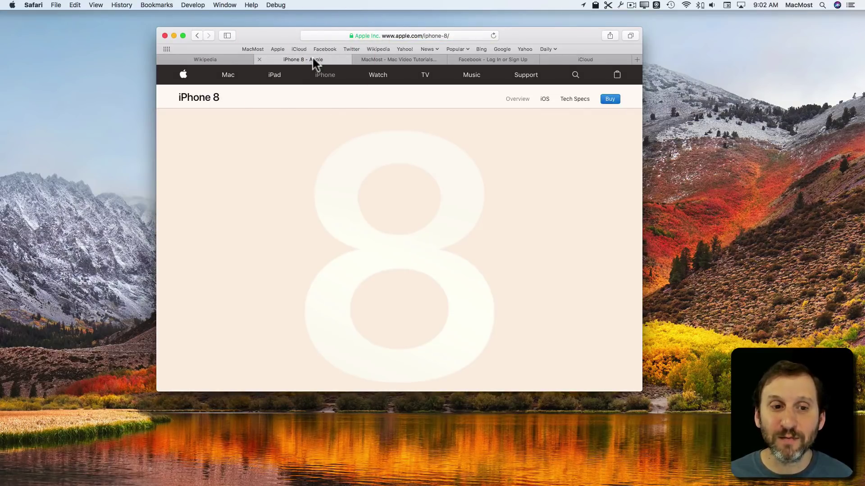
left_click(217, 60)
left_click(417, 59)
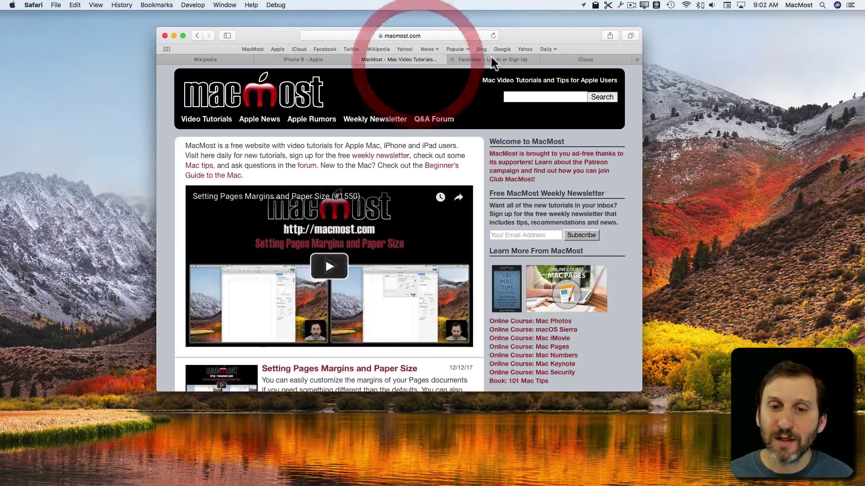
left_click(491, 59)
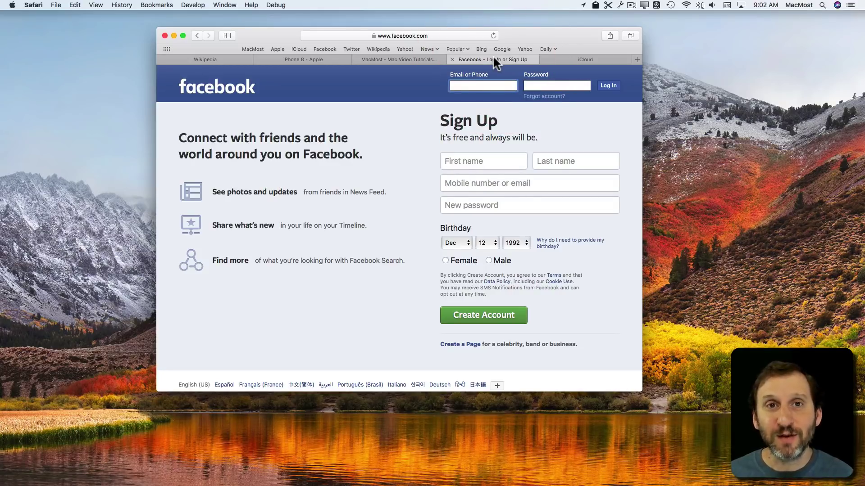
left_click(569, 59)
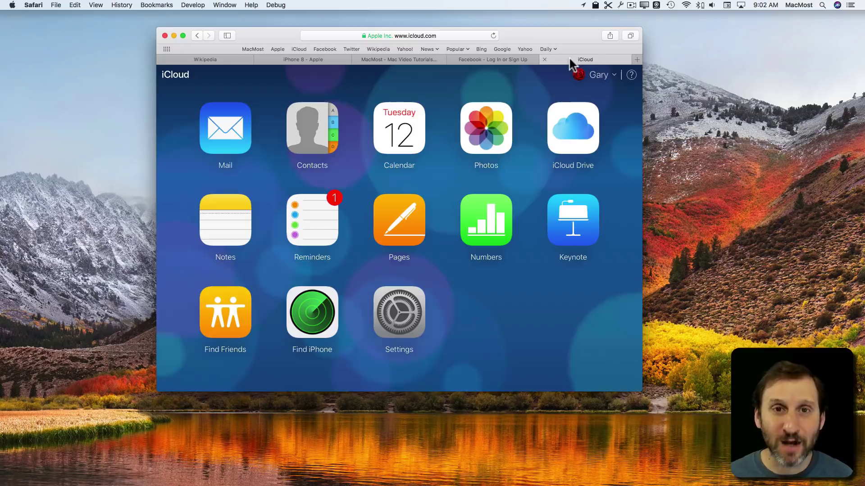
left_click(223, 56)
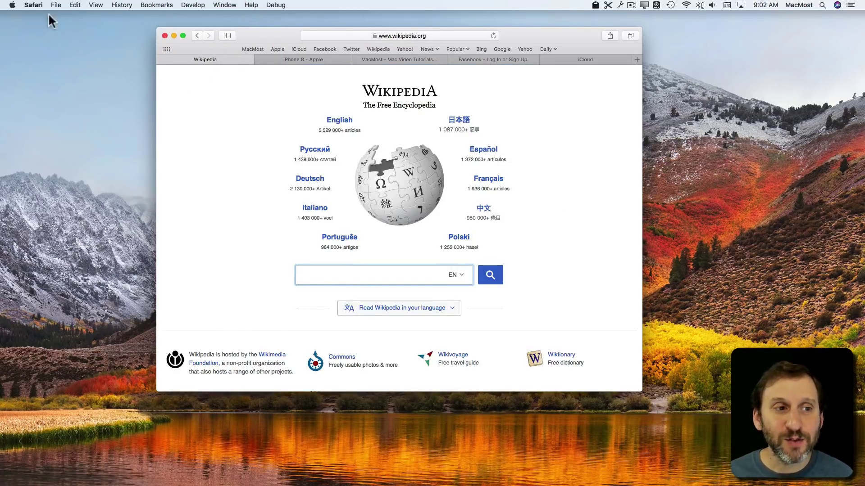
- In Preferences > Tabs, keep 'Open pages in tabs instead of windows' set to Automatically
left_click(34, 5)
left_click(41, 38)
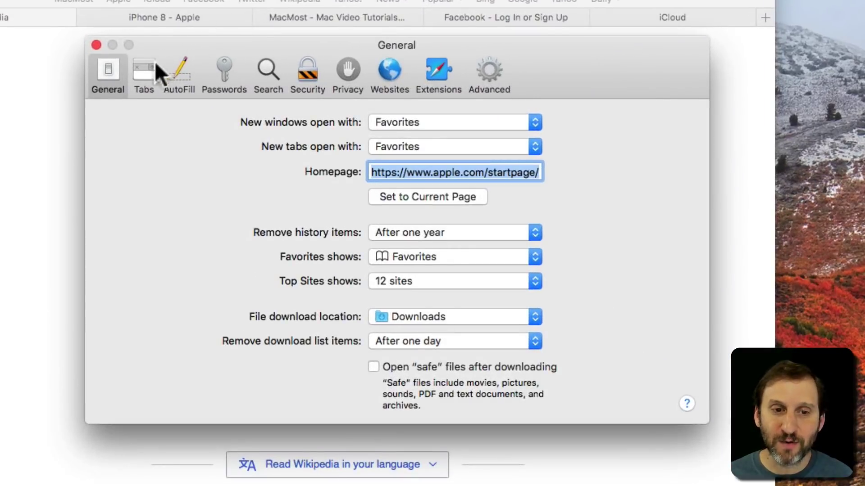
left_click(149, 71)
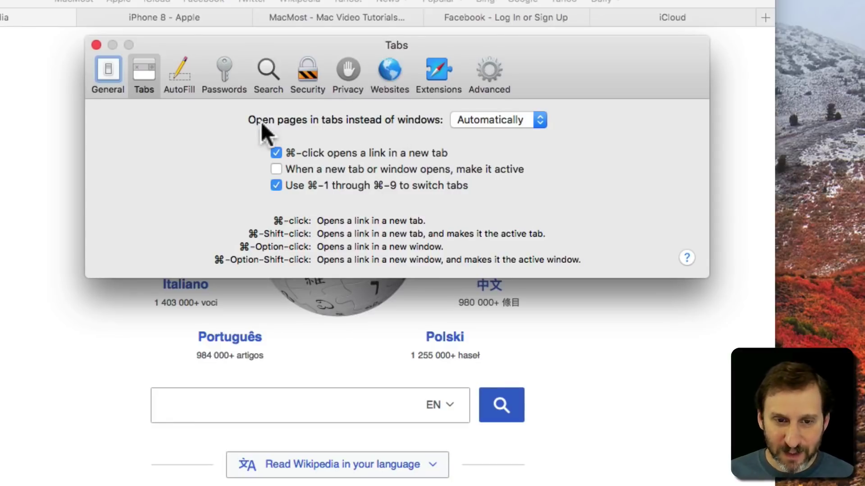
left_click(471, 123)
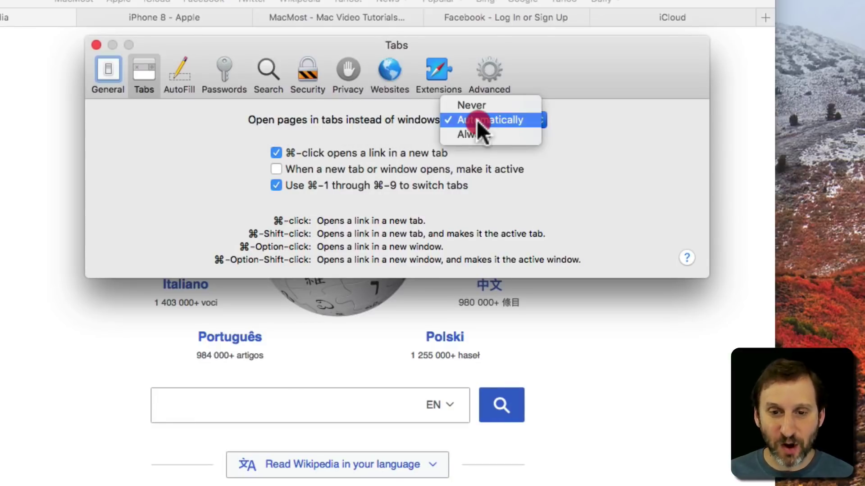
left_click(411, 121)
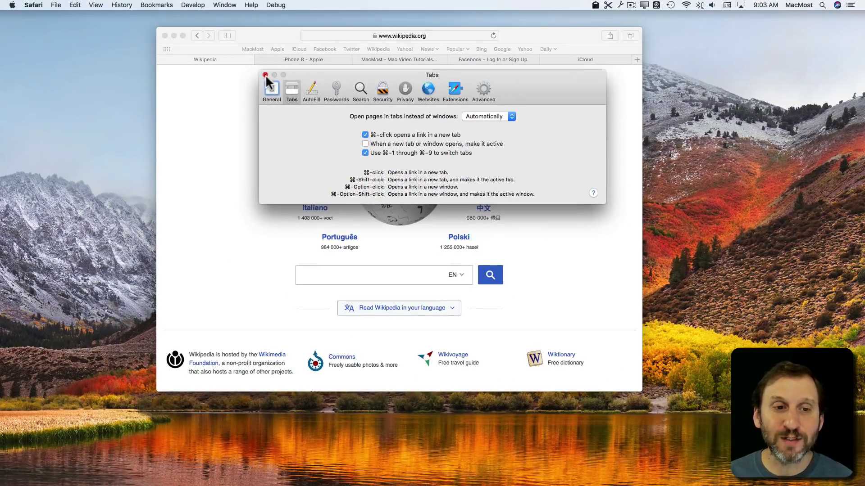
- Close Preferences, jump through tabs 2–5 with Cmd-number shortcuts, and return to Wikipedia
left_click(265, 75)
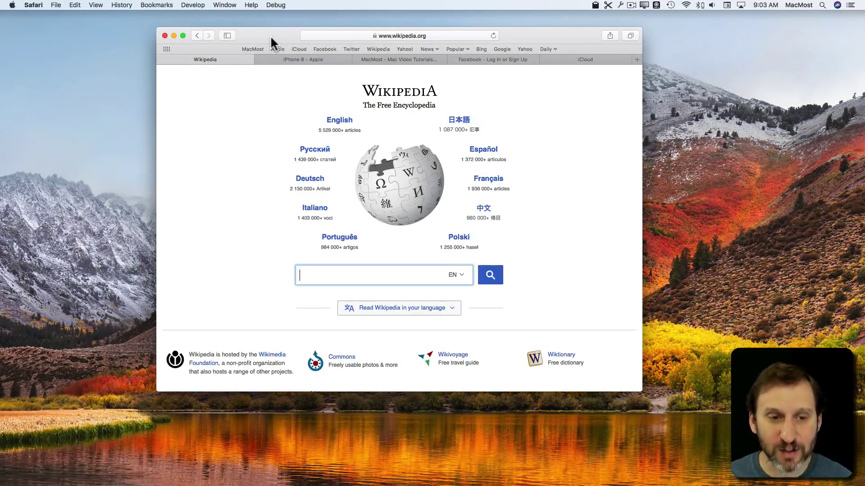
key("super+2")
key("super+3")
key("super+4")
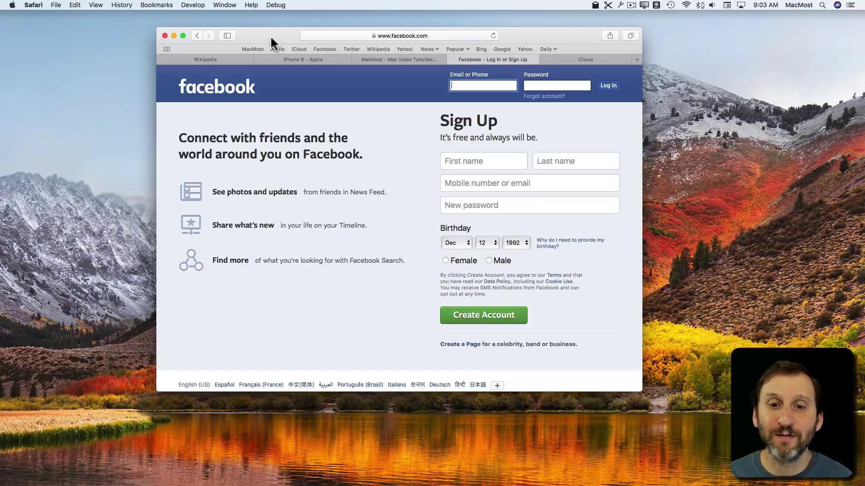
key("super+5")
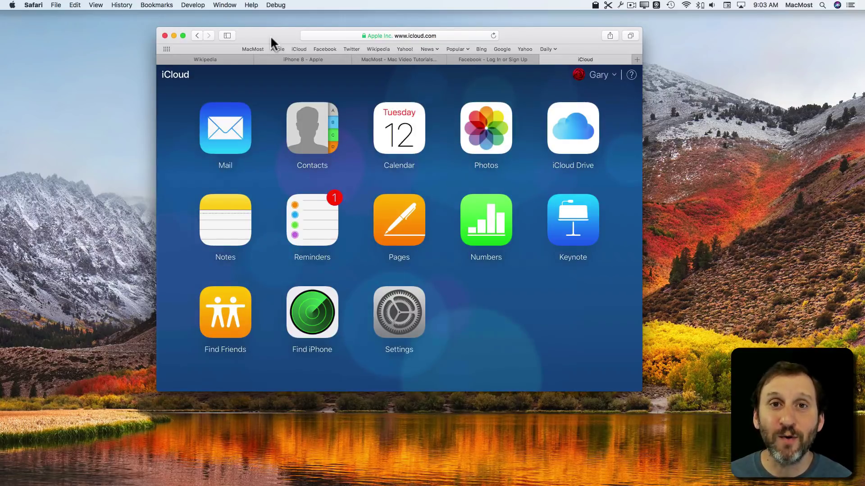
left_click(198, 56)
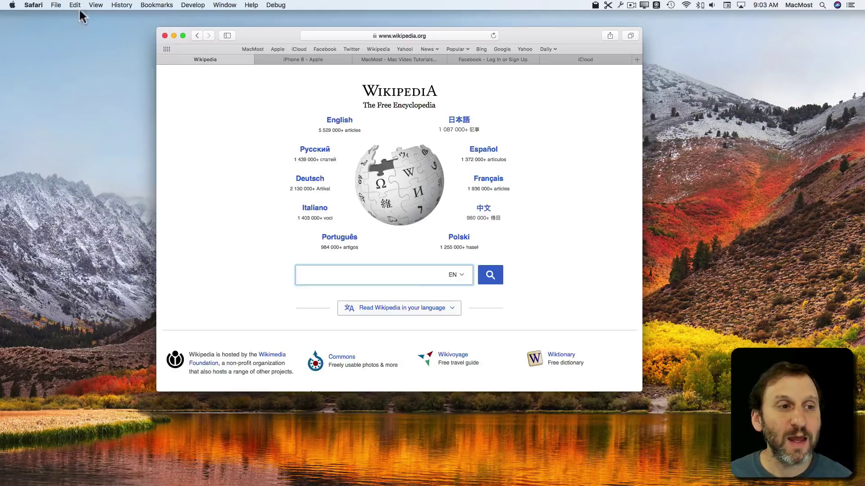
left_click(39, 6)
left_click(40, 33)
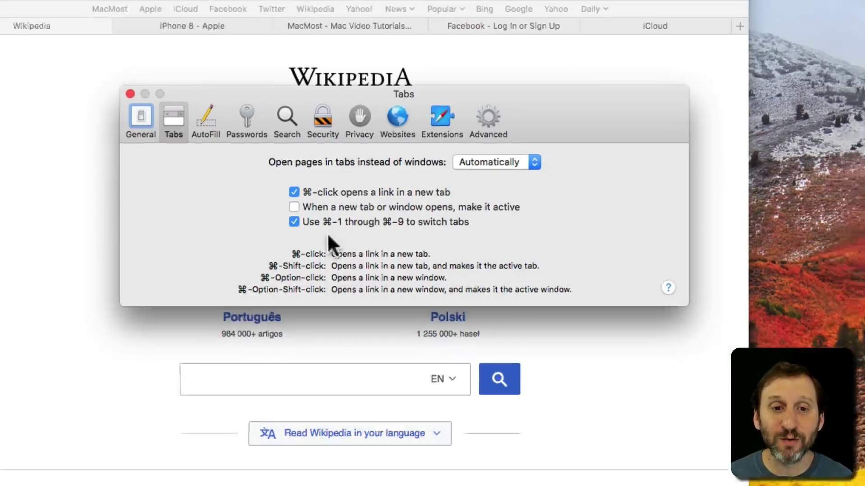
- Close Preferences, open the Setting Pages Margins and Paper Size article from MacMost, then go back
left_click(264, 99)
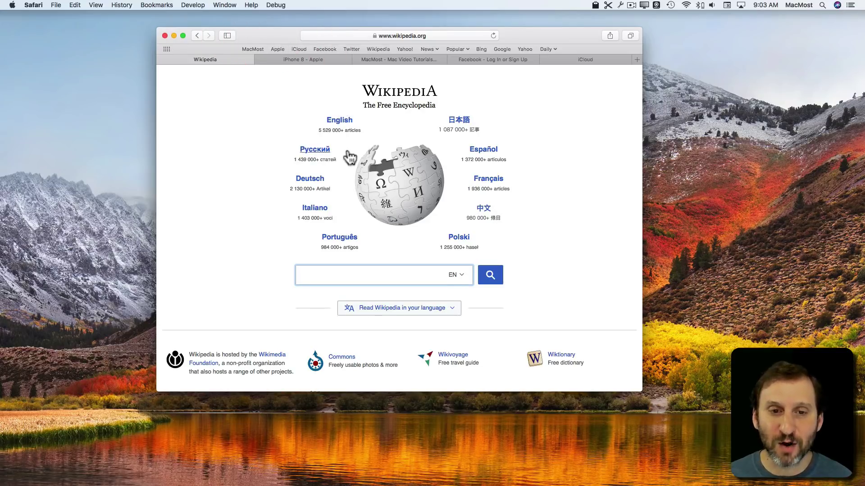
left_click(404, 59)
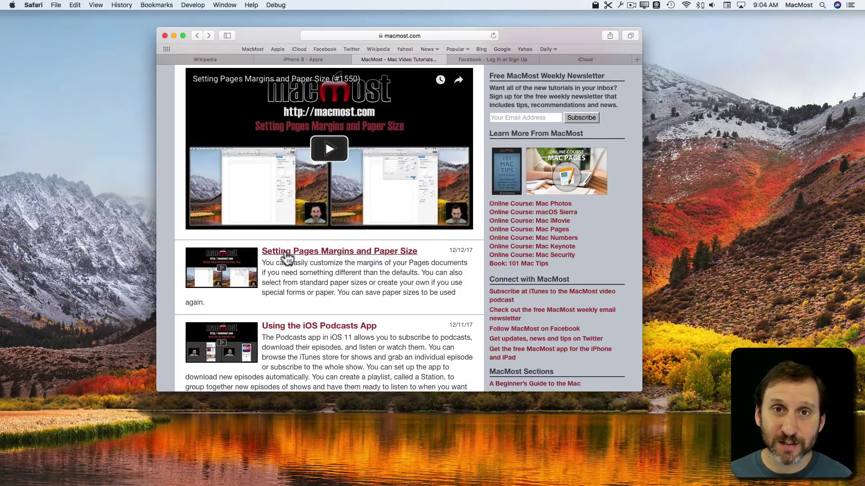
left_click(286, 254)
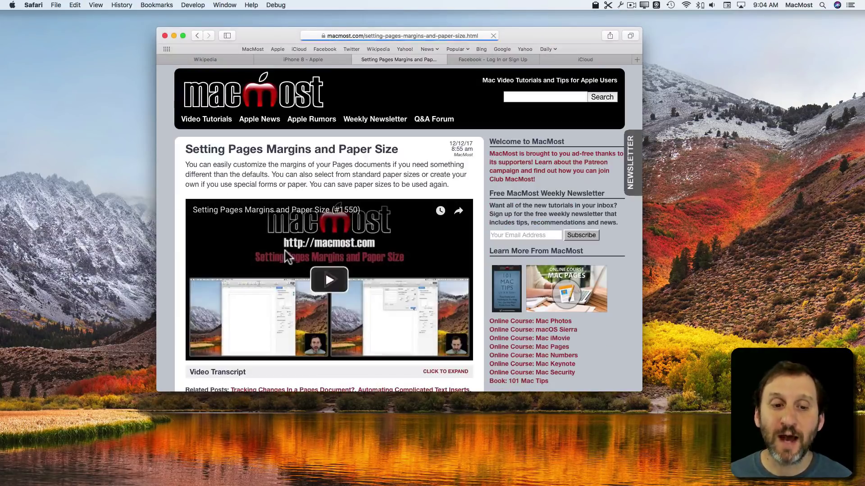
left_click(197, 35)
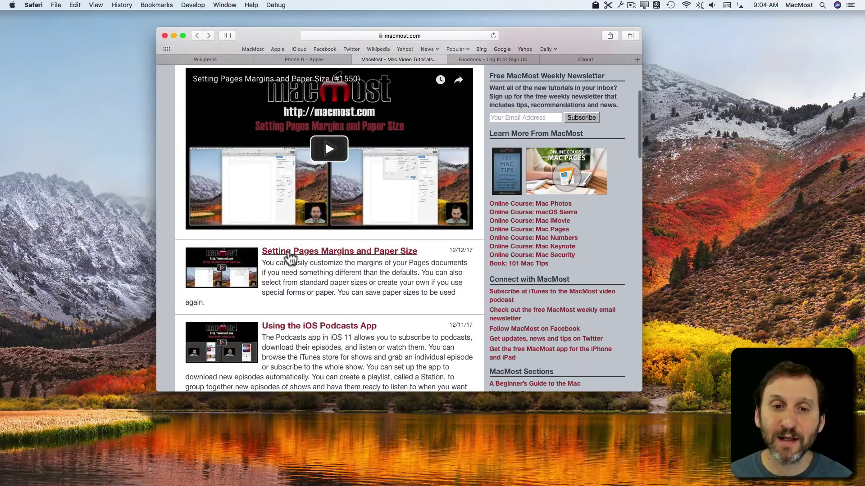
- Command-click the article into a background tab, view it, and return to MacMost
left_click(289, 255, "super")
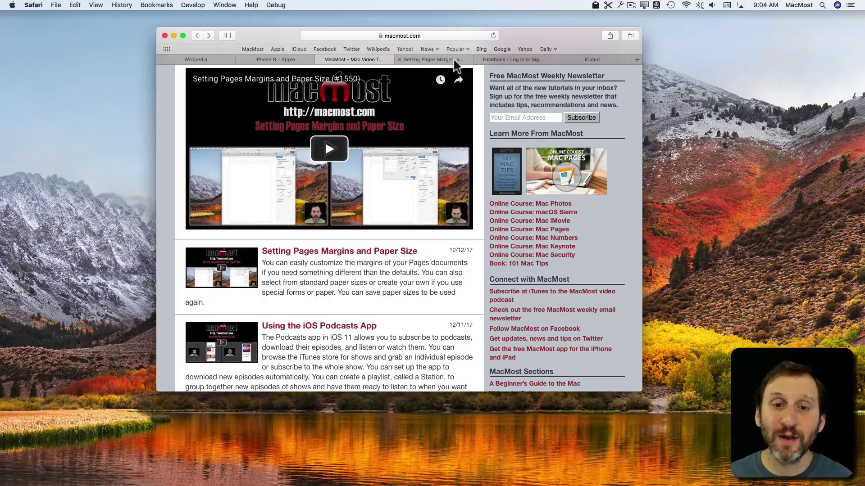
left_click(430, 61)
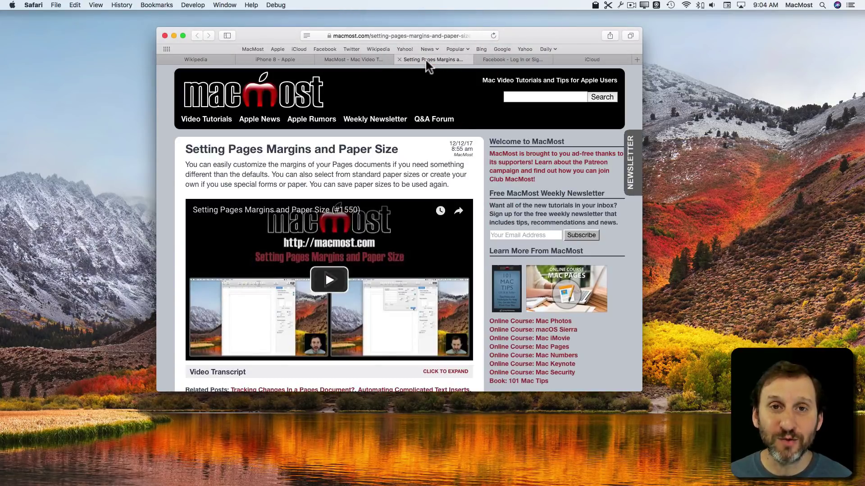
left_click(359, 59)
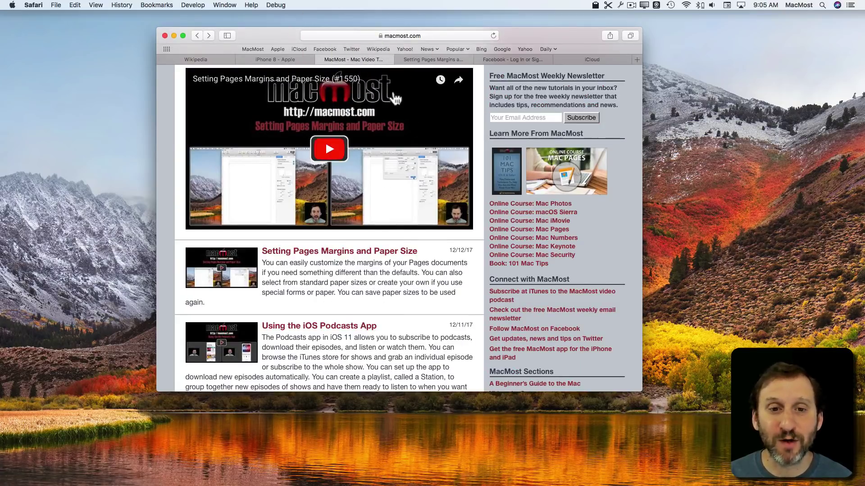
left_click(33, 5)
- Enable 'When a new tab or window opens, make it active' in Tabs preferences
left_click(36, 33)
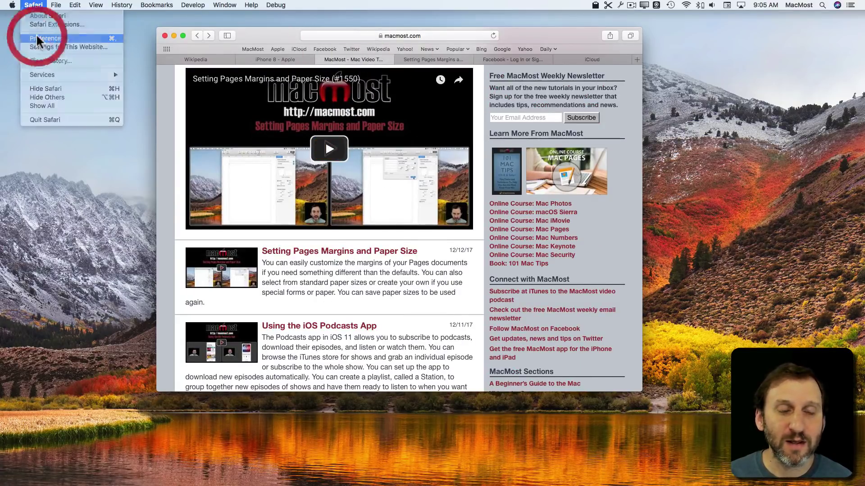
left_click(364, 170)
left_click(266, 101)
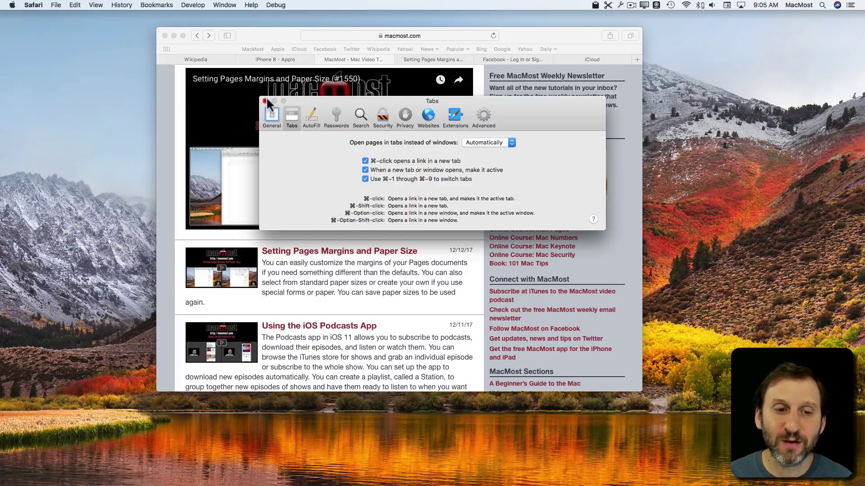
- Close the background article tab and reopen the article in a new active tab
left_click(430, 60)
left_click(399, 60)
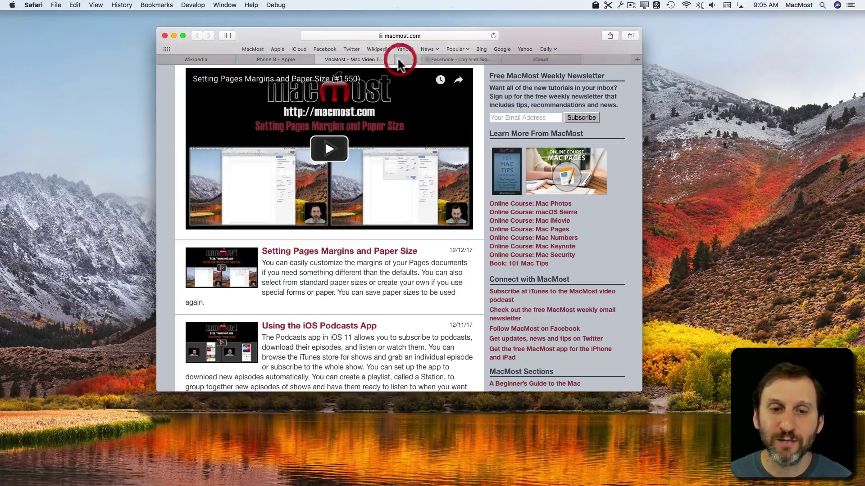
left_click(315, 251, "super")
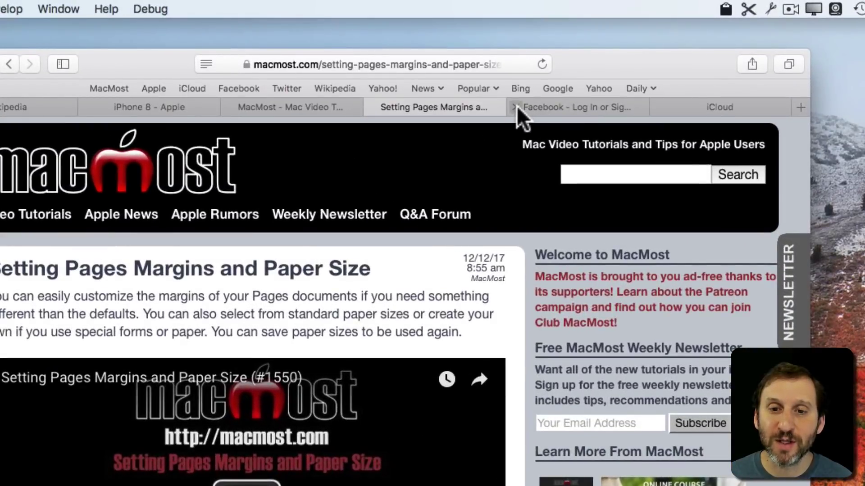
- Close the Facebook and article tabs, then drag MacMost to the end and into its own window
left_click(515, 107)
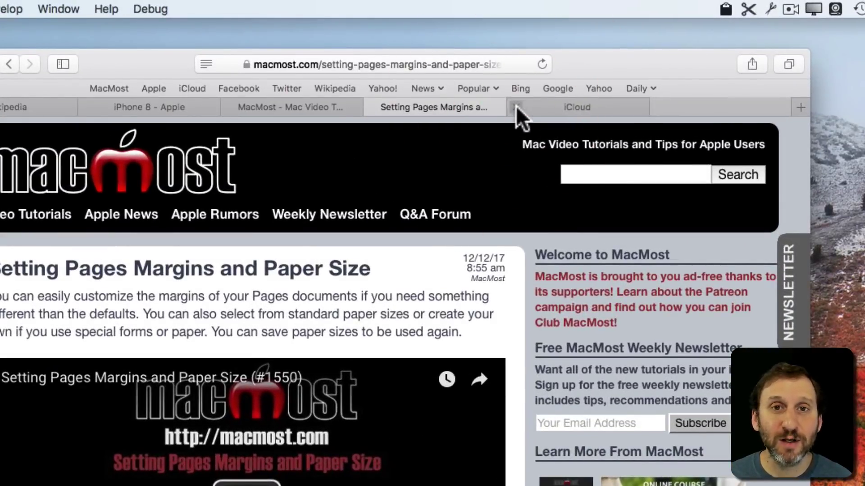
left_click(372, 107)
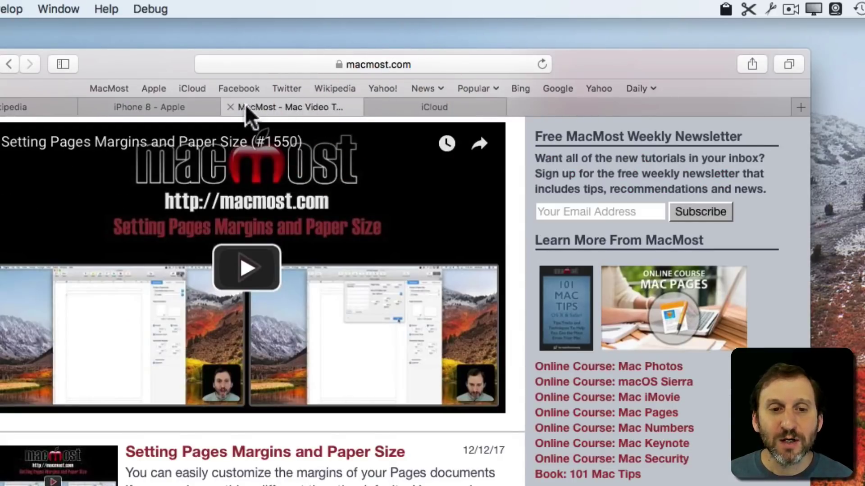
left_click_drag(301, 105, 607, 107)
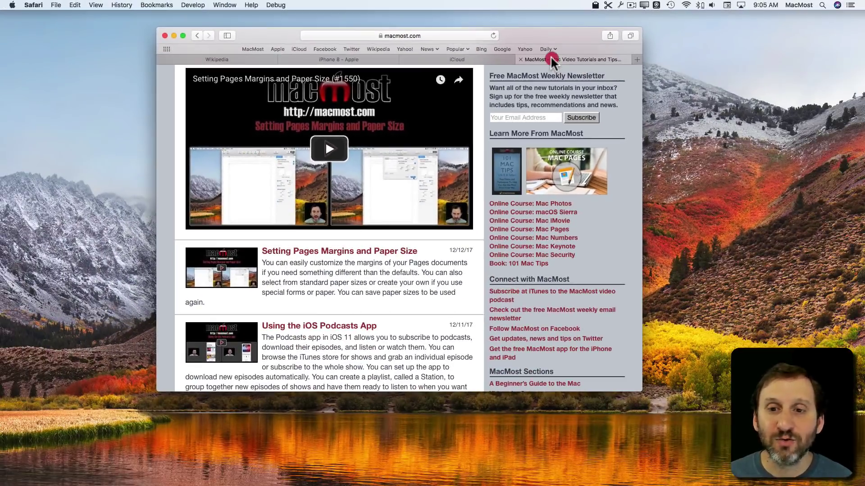
left_click_drag(558, 60, 710, 137)
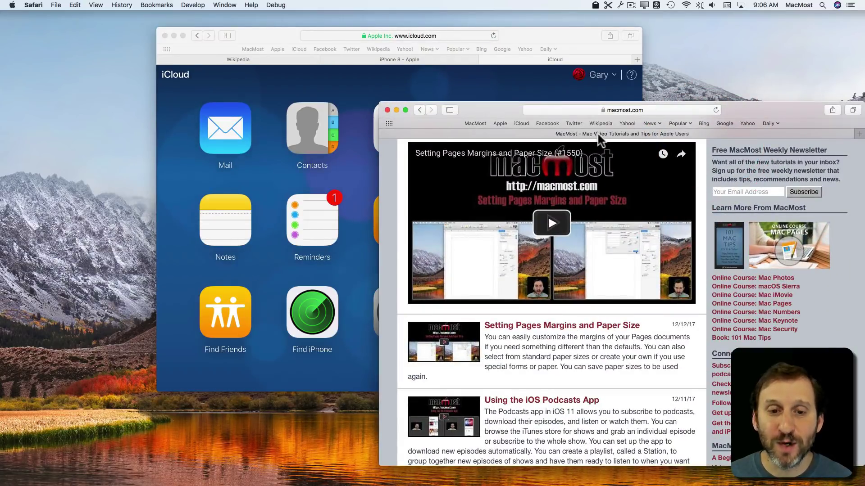
- Merge both Safari windows back into one and move it toward the screen centre
left_click(224, 4)
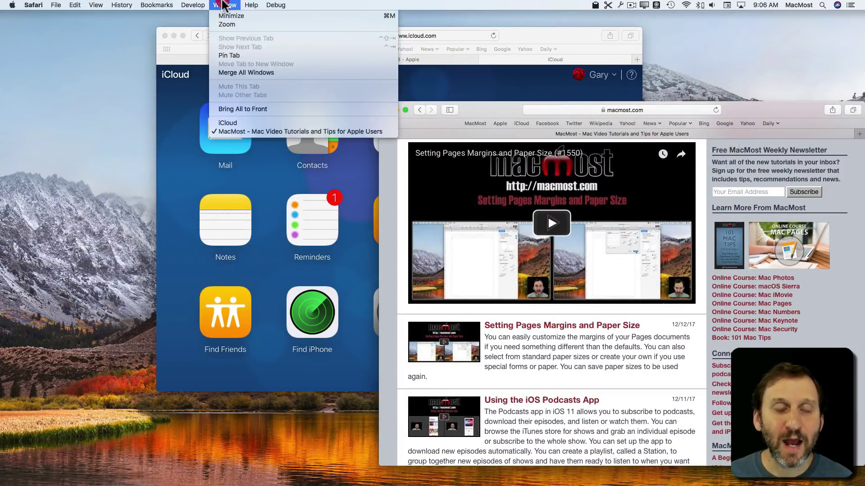
left_click(246, 74)
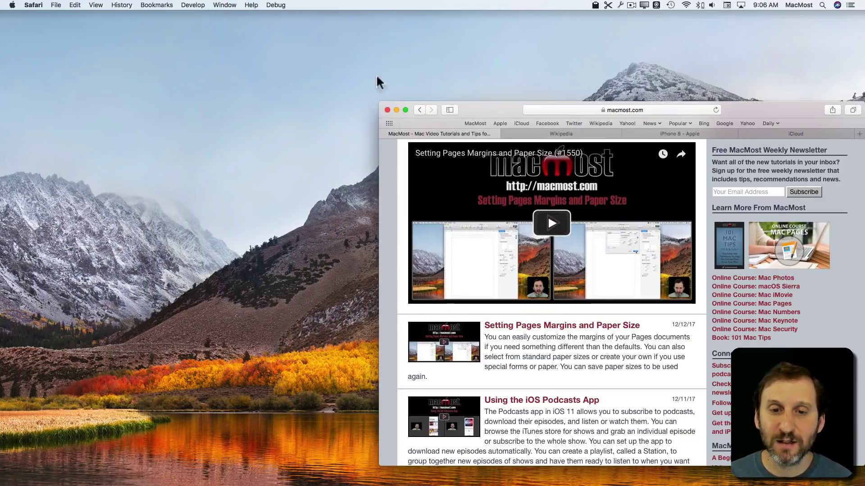
left_click_drag(479, 118, 270, 52)
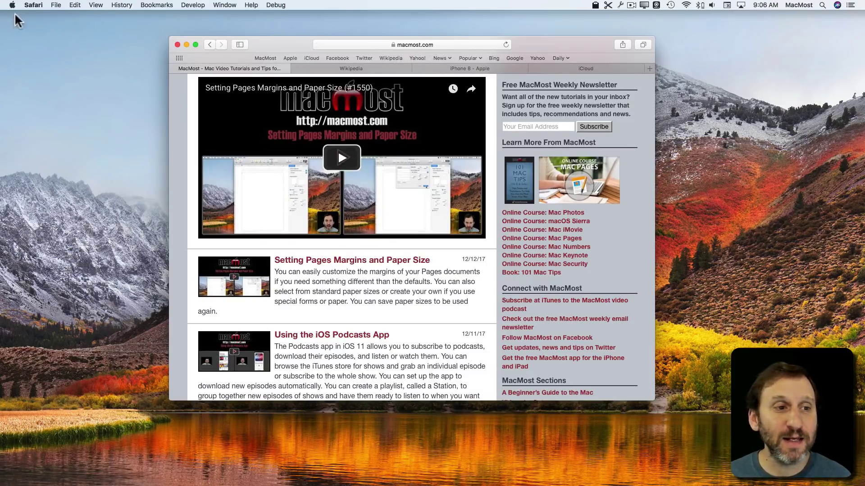
- Load apple.com in a new tab, then bring up Safari's Preferences
left_click(57, 6)
left_click(69, 33)
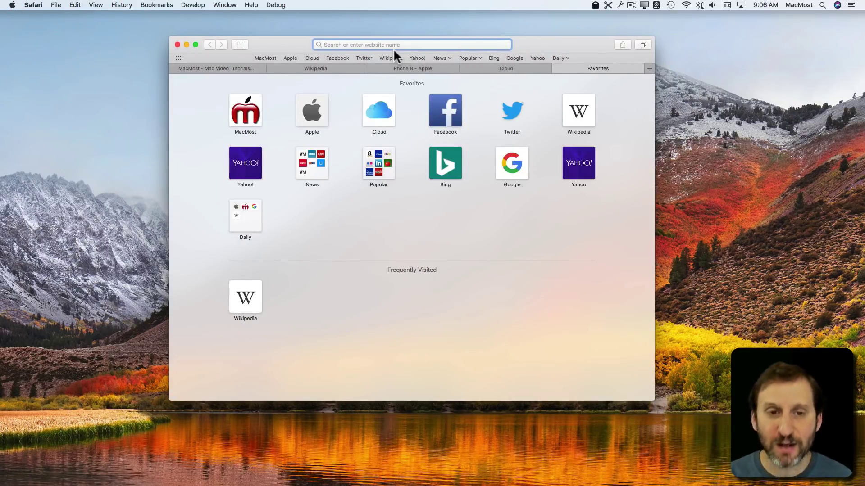
type("apple")
key("Return")
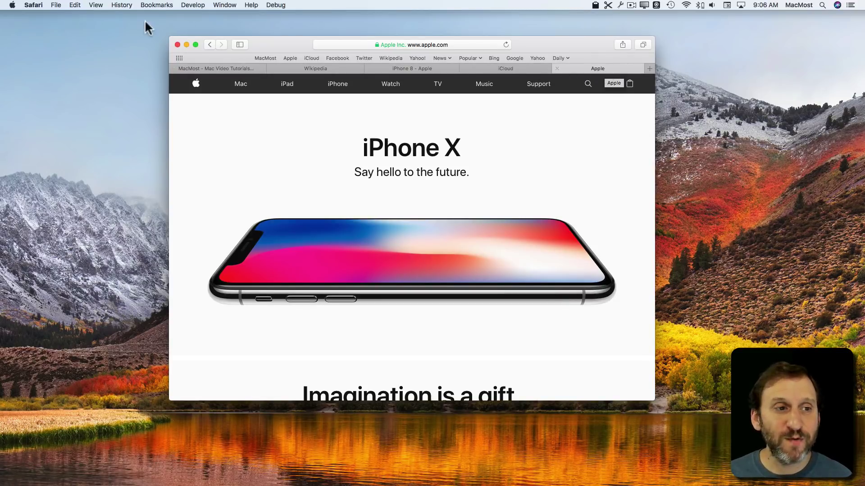
left_click(33, 5)
left_click(42, 39)
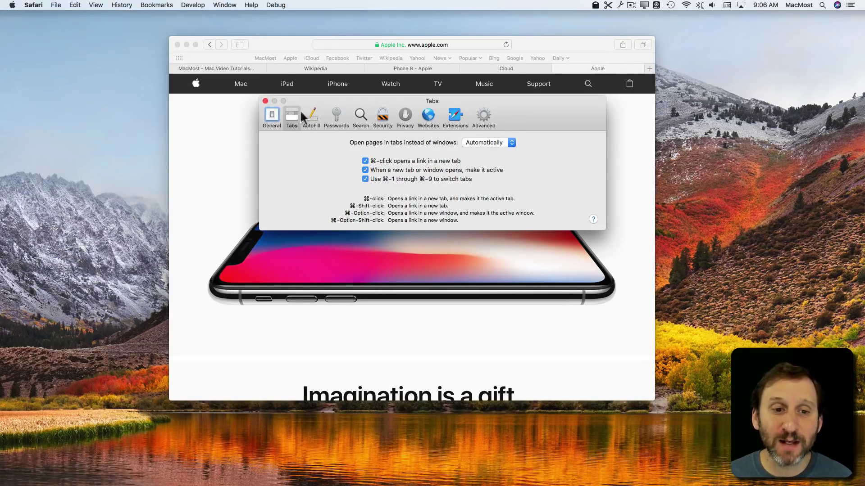
- Close the Preferences window, leaving Apple's homepage active
left_click(266, 101)
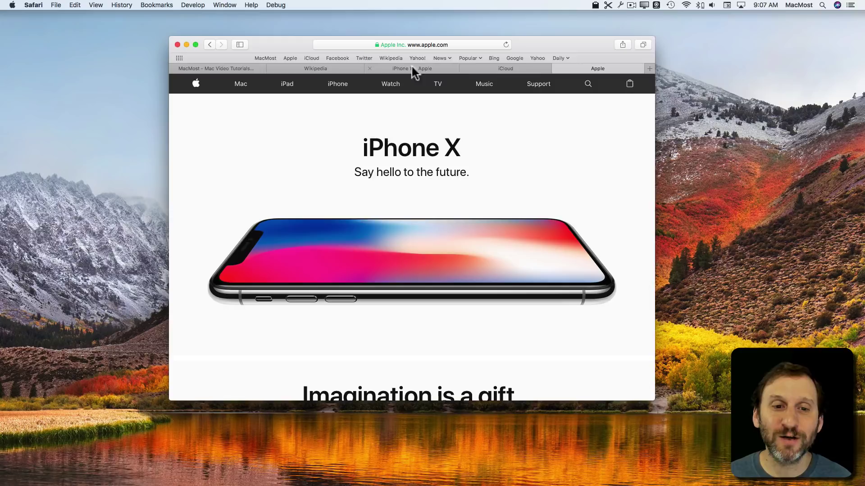
- Close the iCloud, iPhone 8 - Apple and Wikipedia tabs
left_click(464, 68)
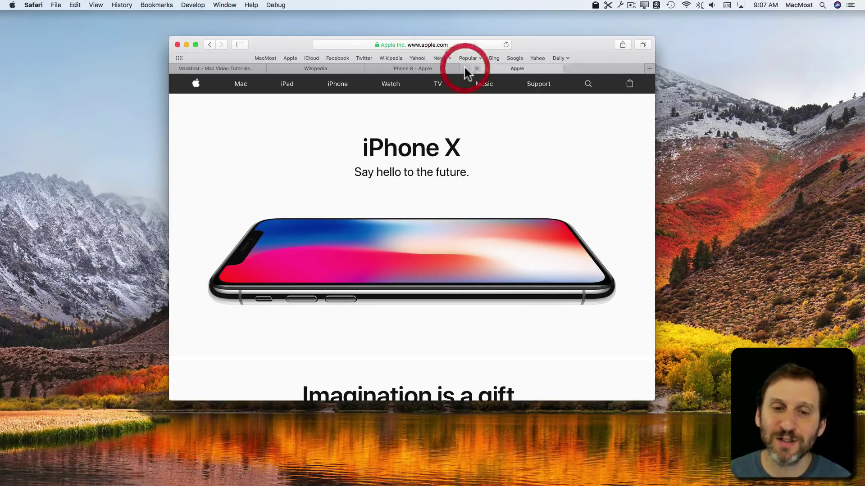
left_click(369, 68)
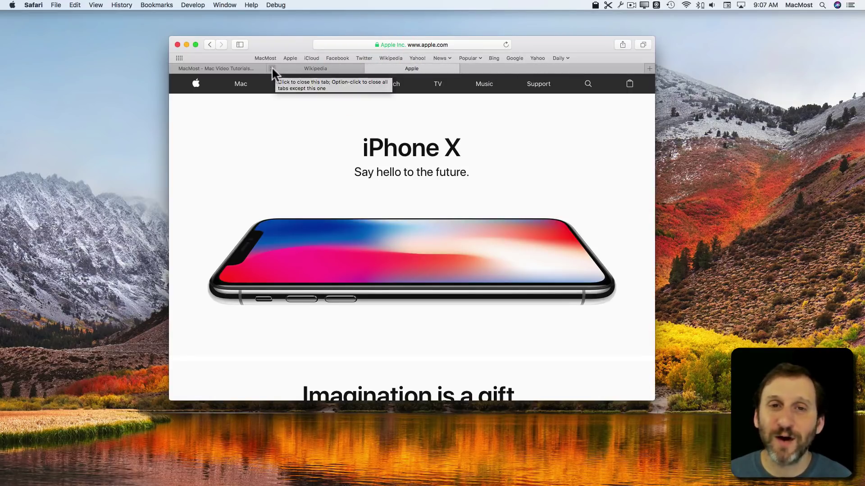
left_click(272, 68)
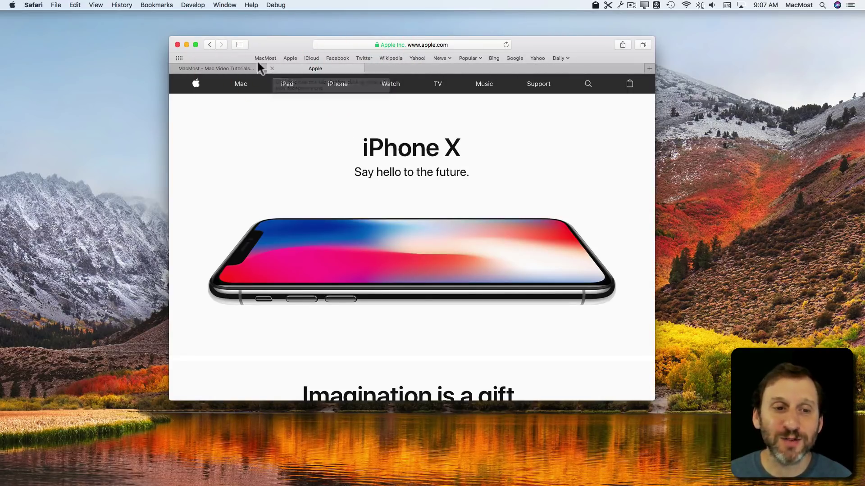